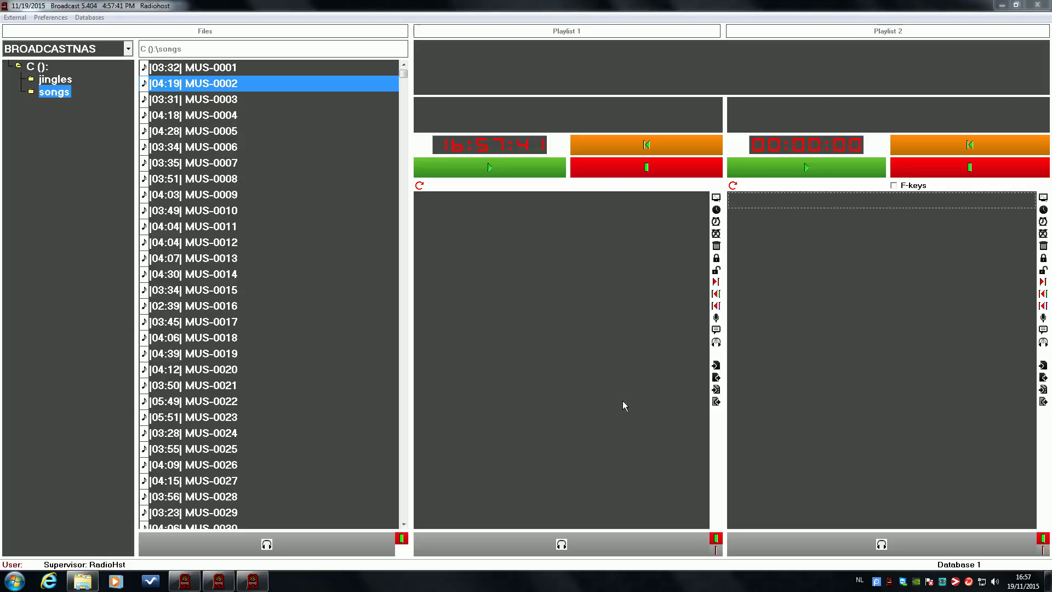
- Add MUS-0001 (A-HA, Take On Me) and MUS-0002 (ABC, When Smokey Sings) to Playlist 1, selecting the first entry
{"action": "left_click", "coordinate": [372, 69]}
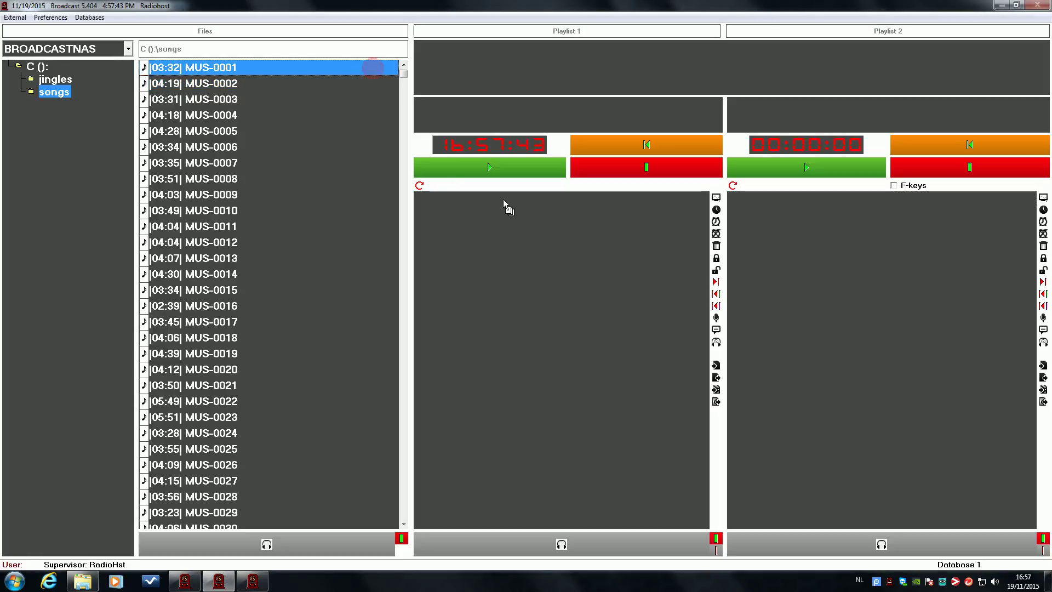
{"action": "left_click_drag", "start_coordinate": [267, 84], "coordinate": [471, 230]}
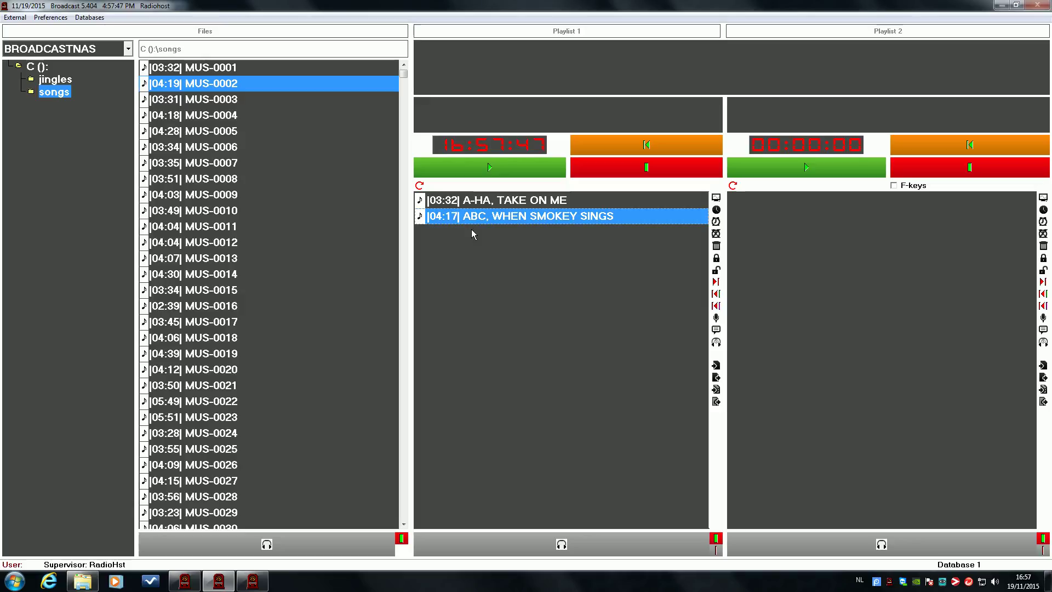
{"action": "key", "text": "Up"}
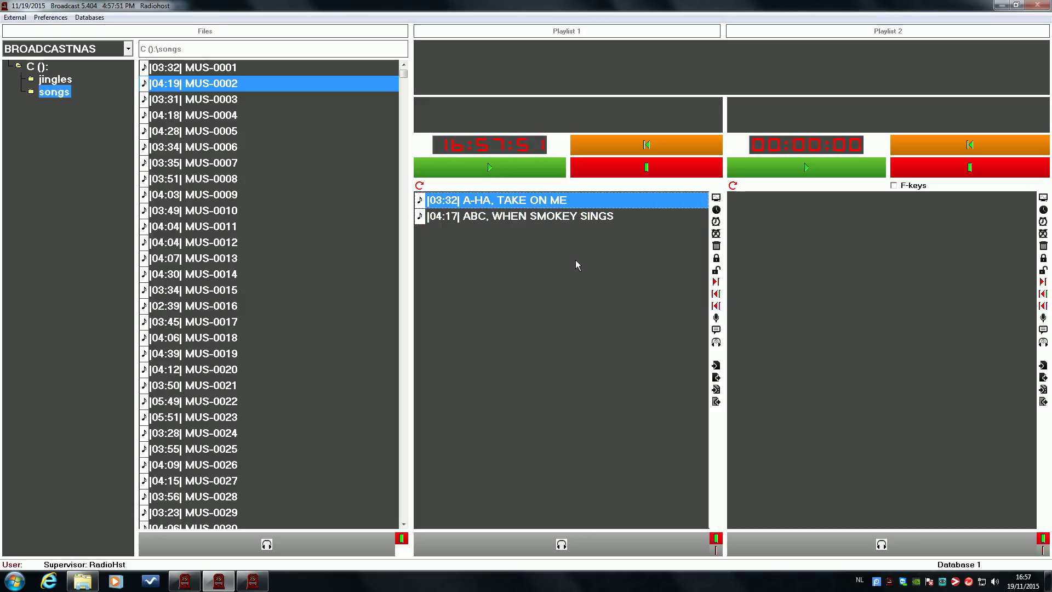
- Insert a Speak voice track after A-HA in Playlist 1 and record about 12 seconds
{"action": "left_click", "coordinate": [714, 320]}
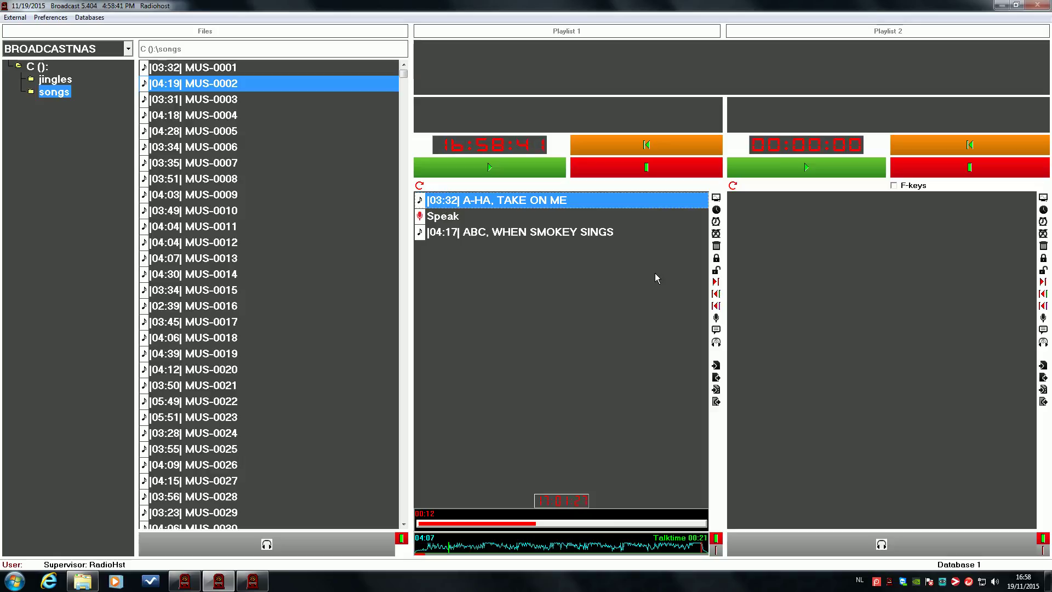
- Stop recording to keep the voice track, then select all three playlist items
{"action": "key", "text": "space"}
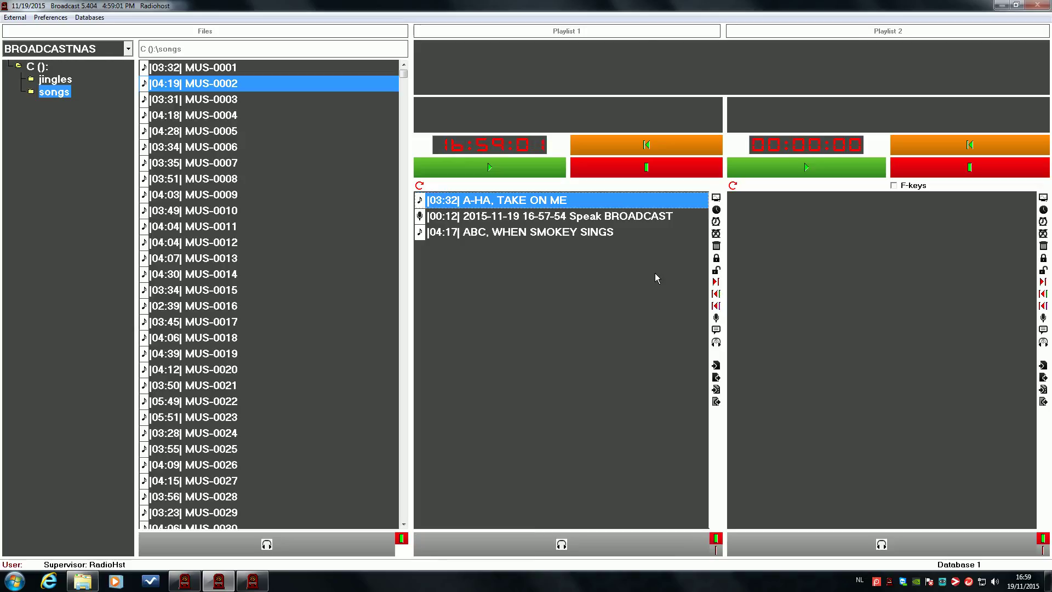
{"action": "key", "text": "shift+Down"}
{"action": "key", "text": "shift+Down"}
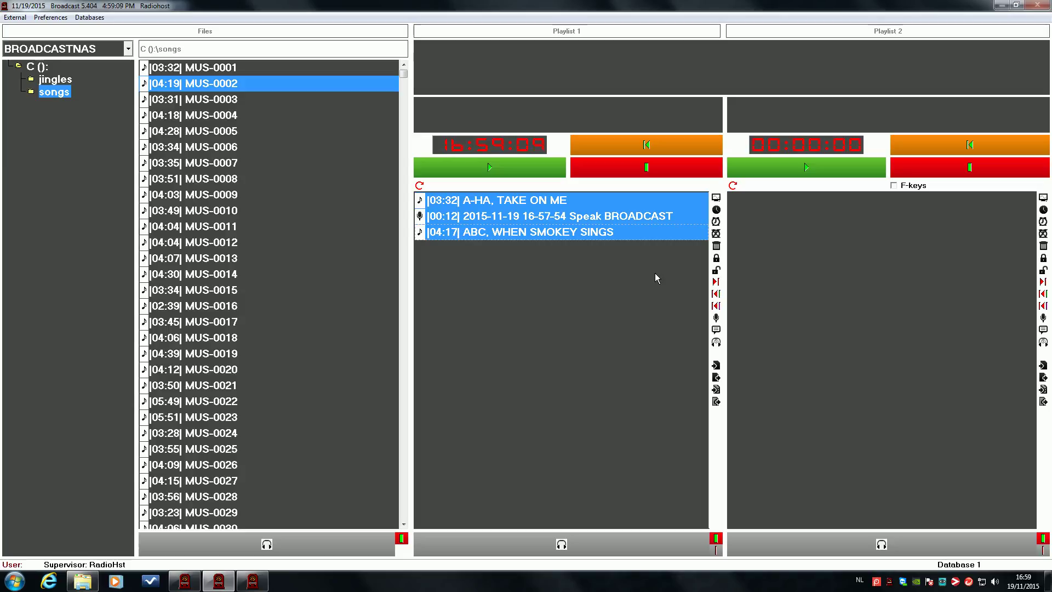
- In the Advanced monitor, move ABC's start earlier so it overlaps the voice track after A-HA
{"action": "double_click", "coordinate": [655, 274]}
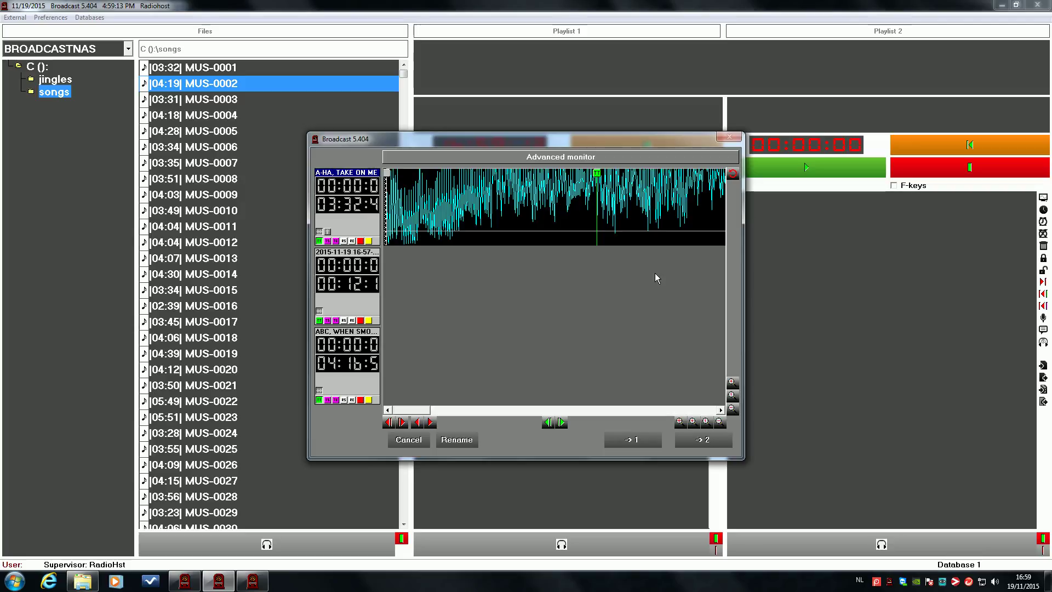
{"action": "left_click", "coordinate": [432, 422]}
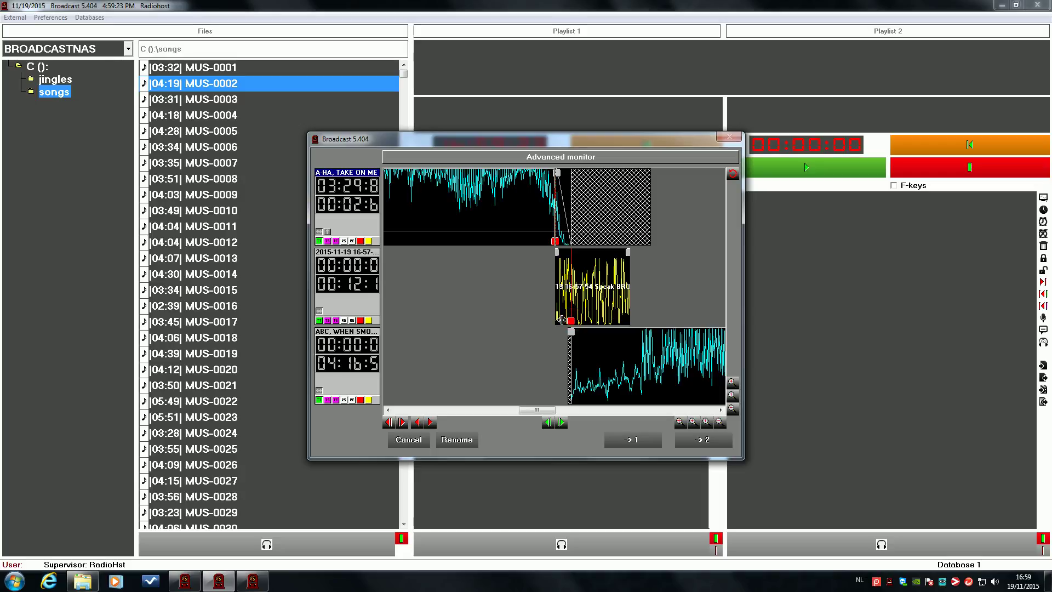
{"action": "left_click_drag", "start_coordinate": [570, 322], "coordinate": [555, 327]}
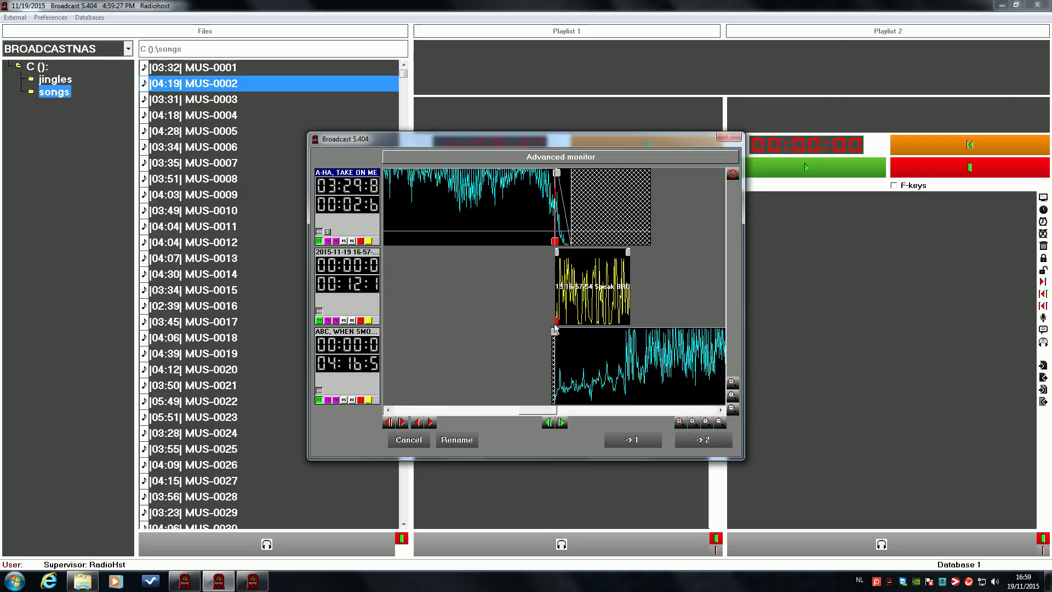
- Normalize the voice track, add a voice track bed to ABC, and choose Delete on A-HA's clip
{"action": "right_click", "coordinate": [366, 307]}
{"action": "left_click", "coordinate": [404, 365]}
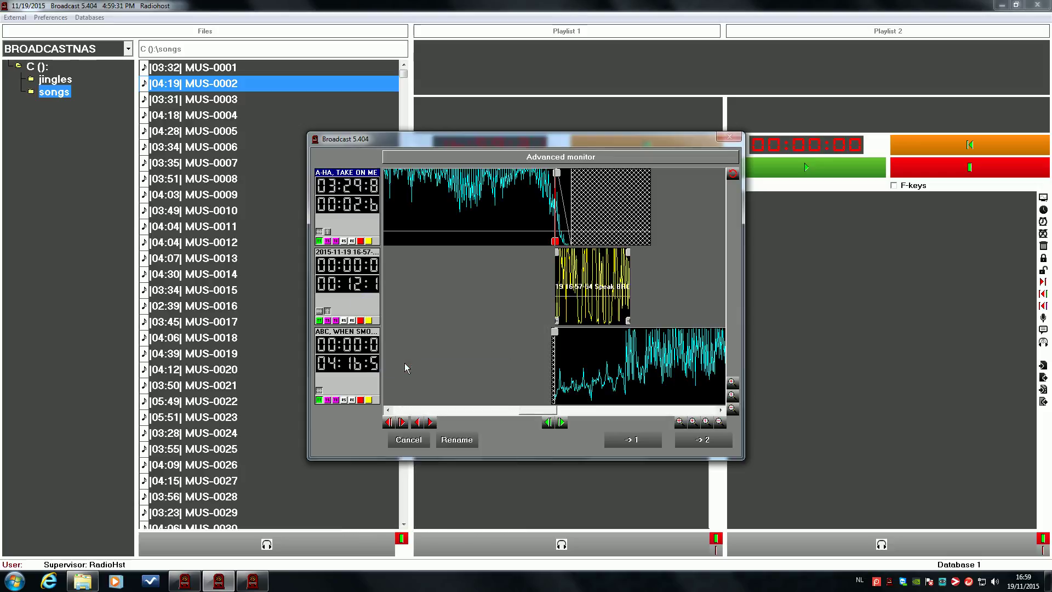
{"action": "right_click", "coordinate": [364, 309]}
{"action": "left_click", "coordinate": [411, 381]}
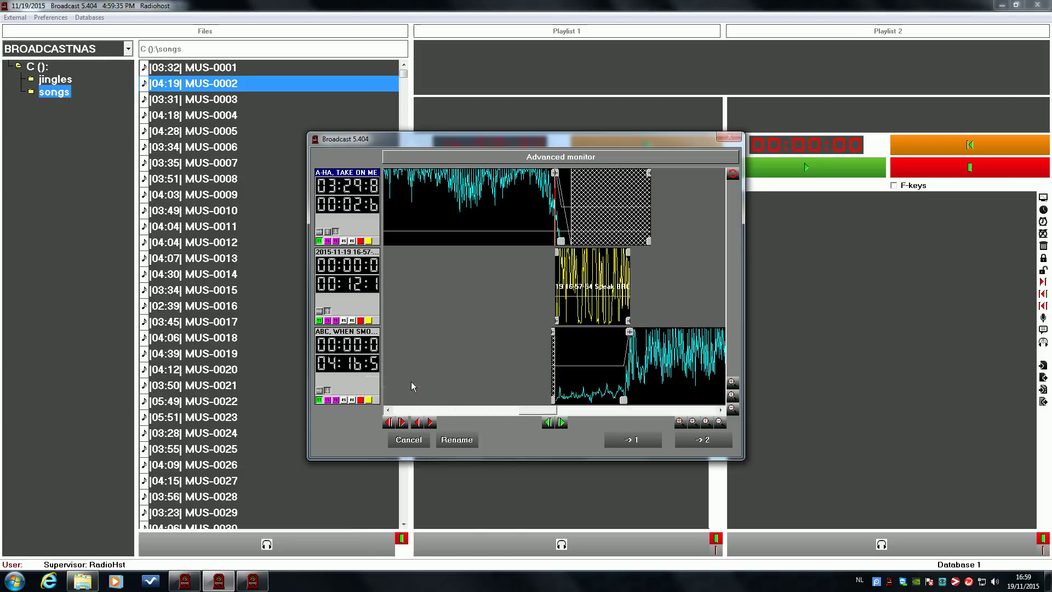
{"action": "right_click", "coordinate": [338, 233]}
{"action": "left_click", "coordinate": [385, 318]}
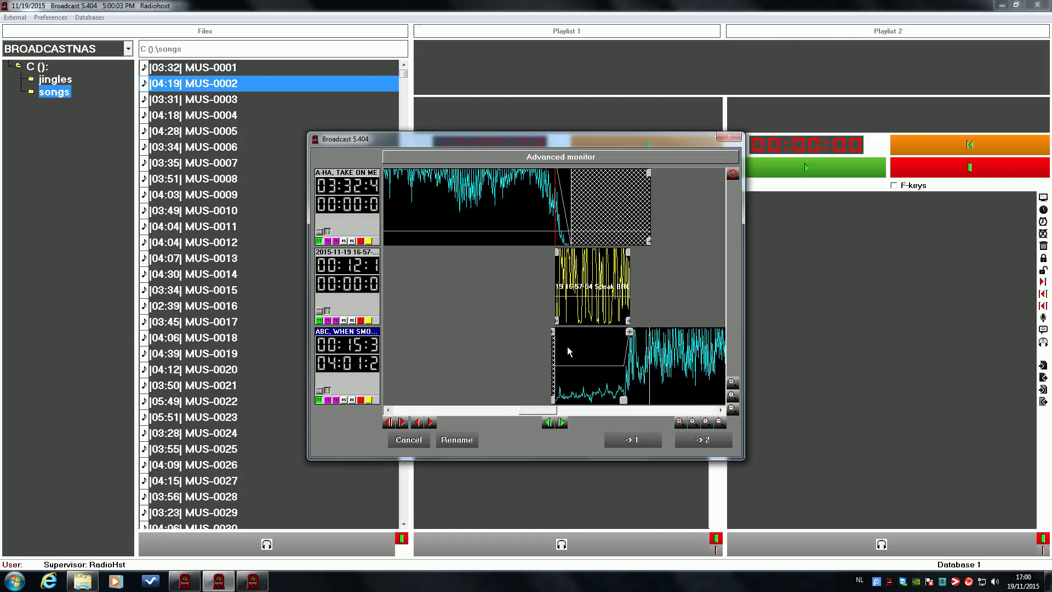
- Drag ABC's volume envelope upward beneath the voice track to raise the bed level
{"action": "left_click_drag", "start_coordinate": [571, 364], "coordinate": [569, 347]}
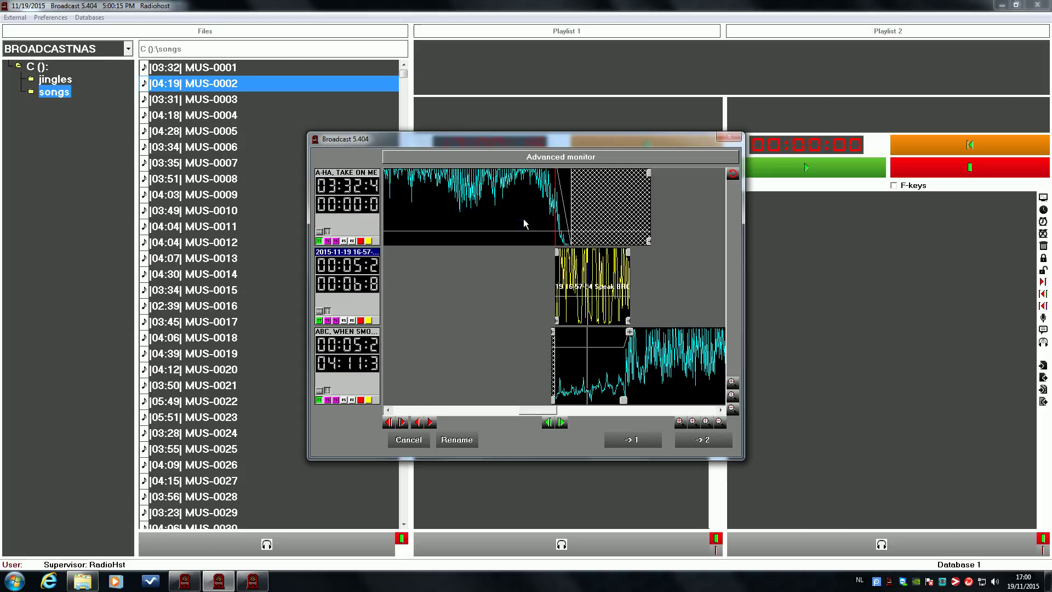
- Return to Playlist 1 showing A-HA, the 12-second Speak track and ABC
{"action": "left_click", "coordinate": [458, 441]}
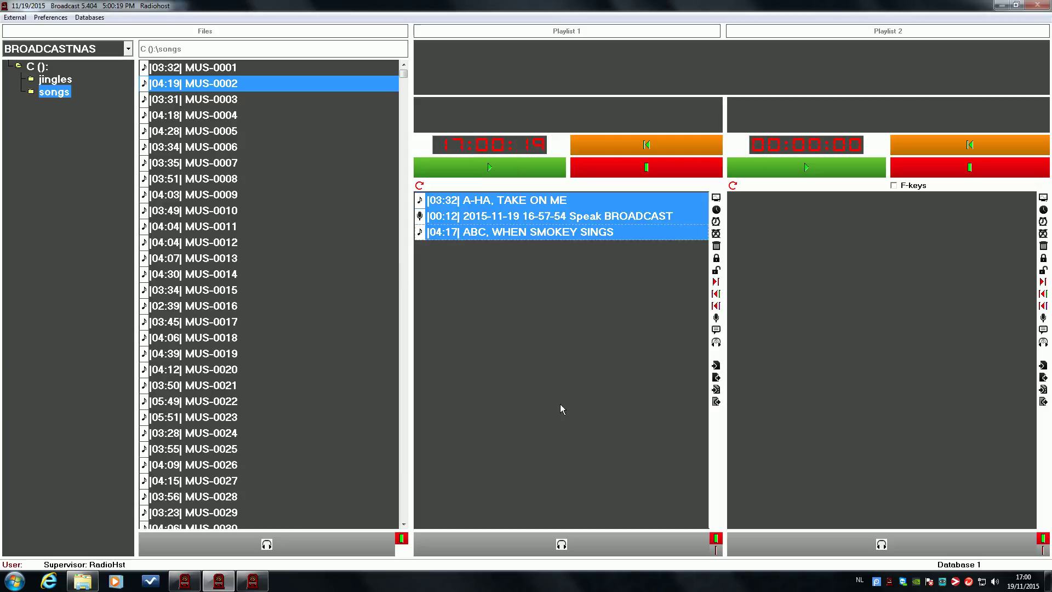